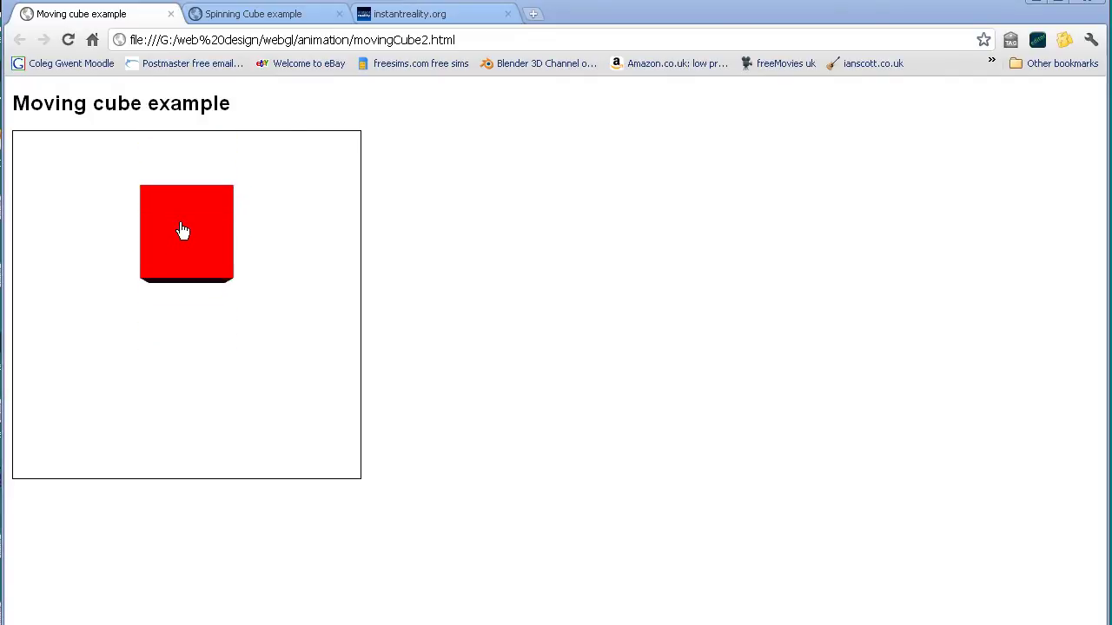
Show the Spinning Cube example tab in Chrome, with the red cube rotating.
click(253, 14)
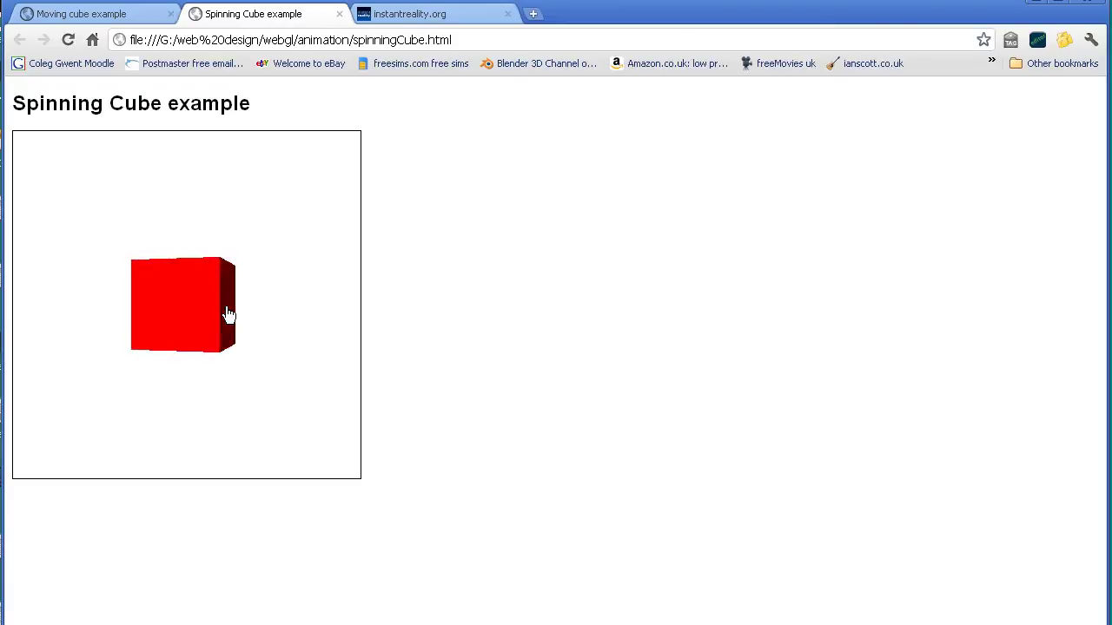
Compare movingCube2's PositionInterpolator line with spinningCube's orientationInterpolator line.
key(alt+Tab)
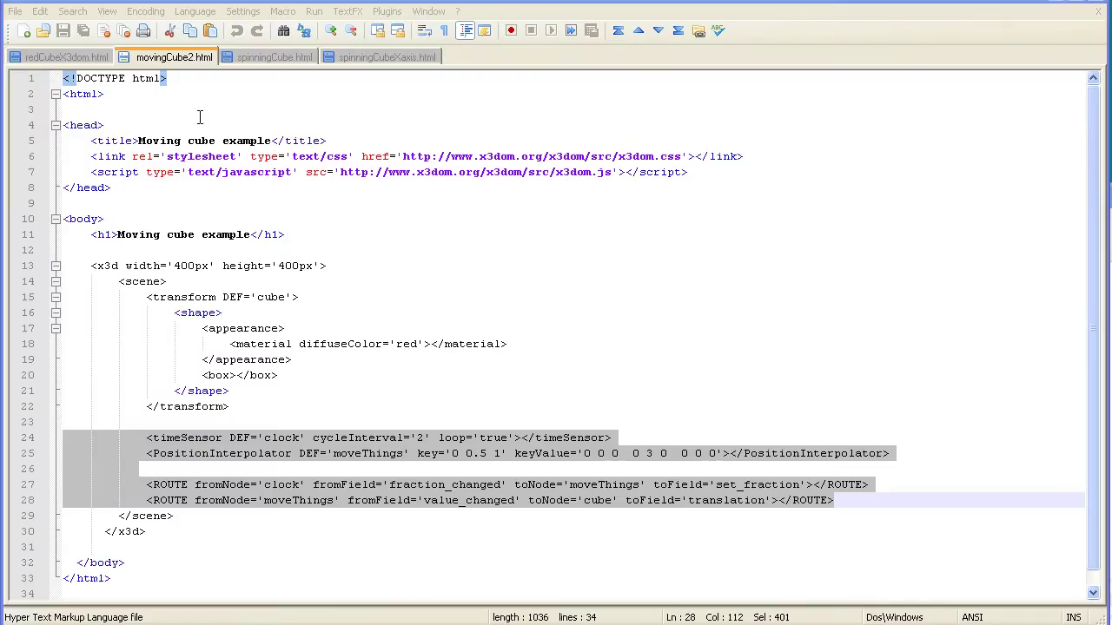
click(269, 57)
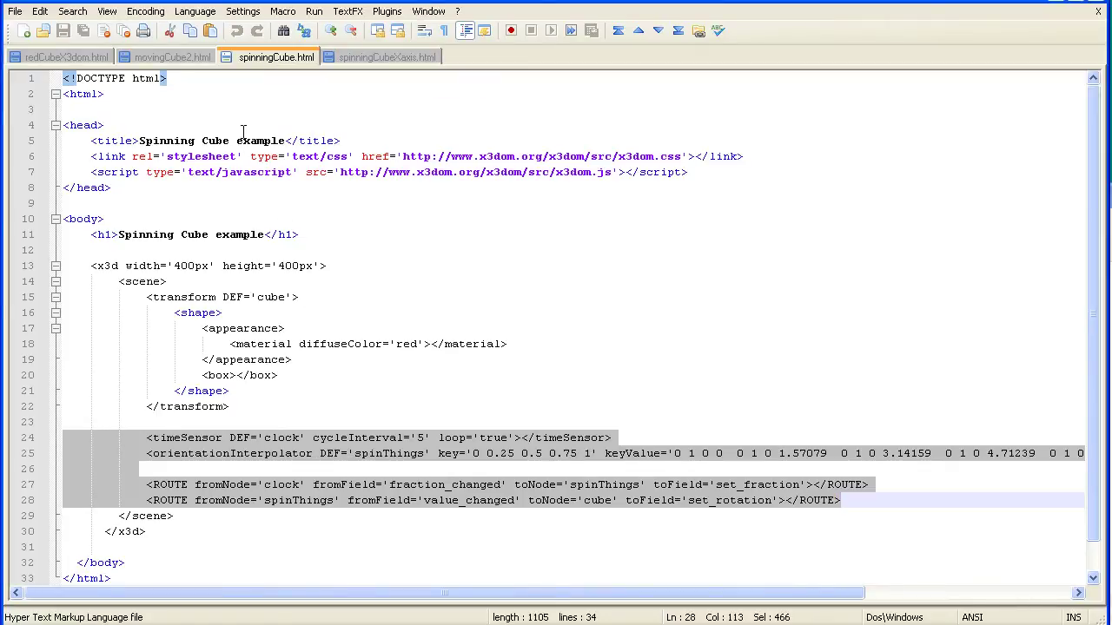
click(172, 58)
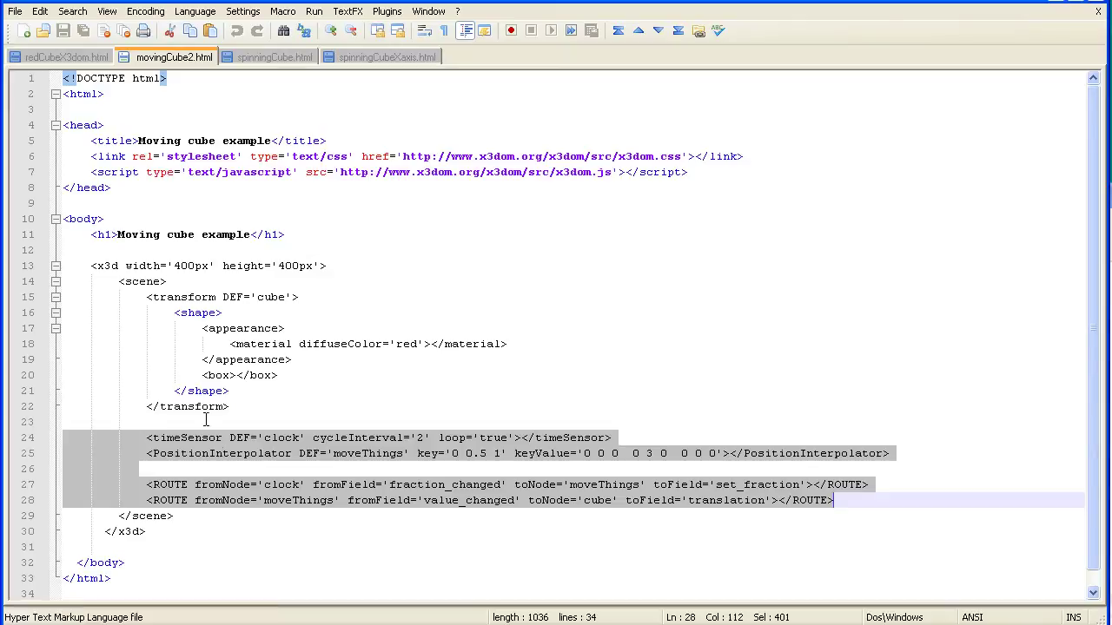
click(162, 453)
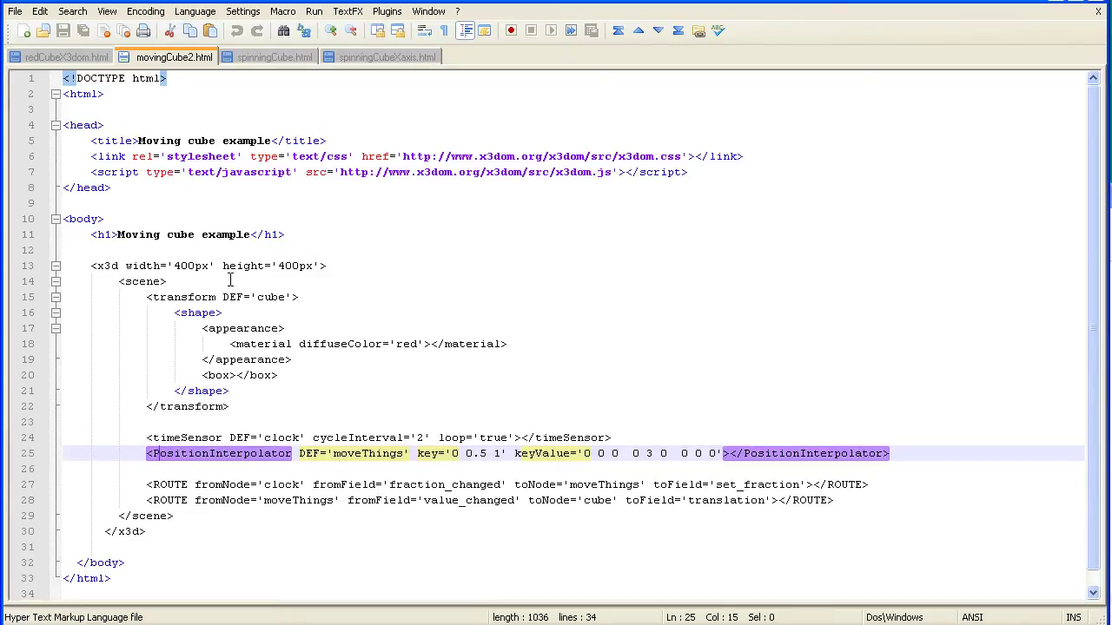
click(275, 57)
click(197, 457)
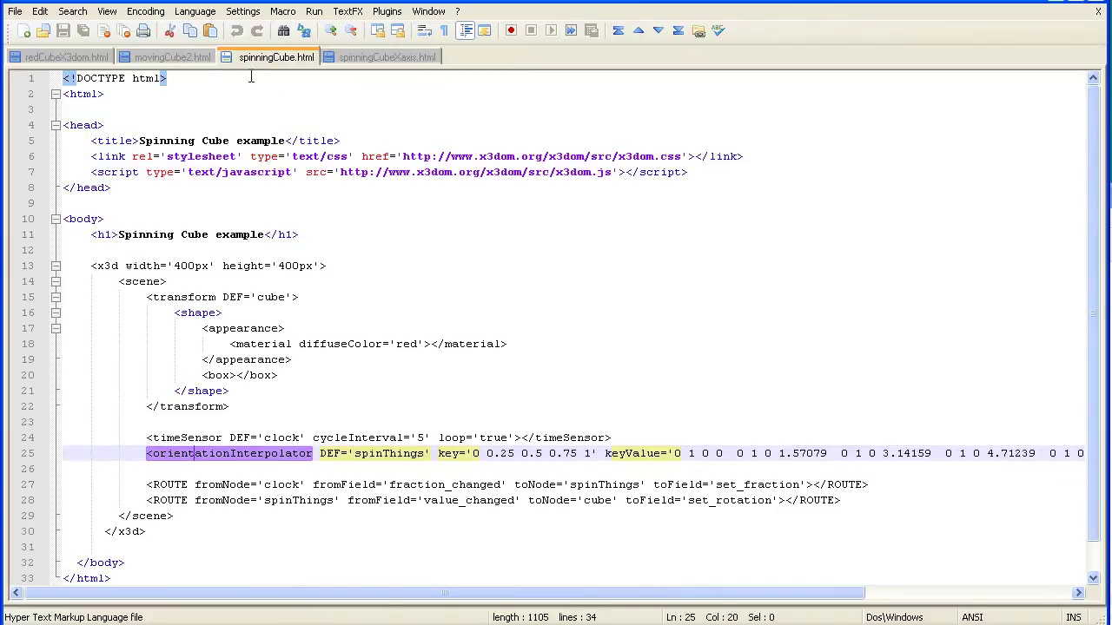
Compare the first ROUTE lines, highlighting moveThings versus spinThings.
click(188, 55)
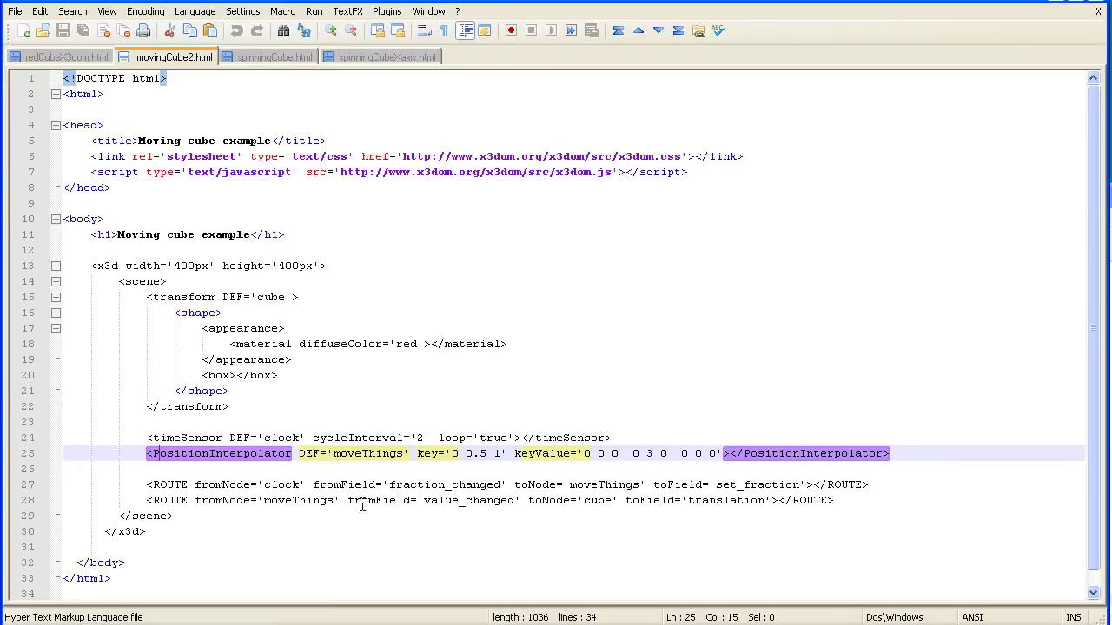
click(152, 485)
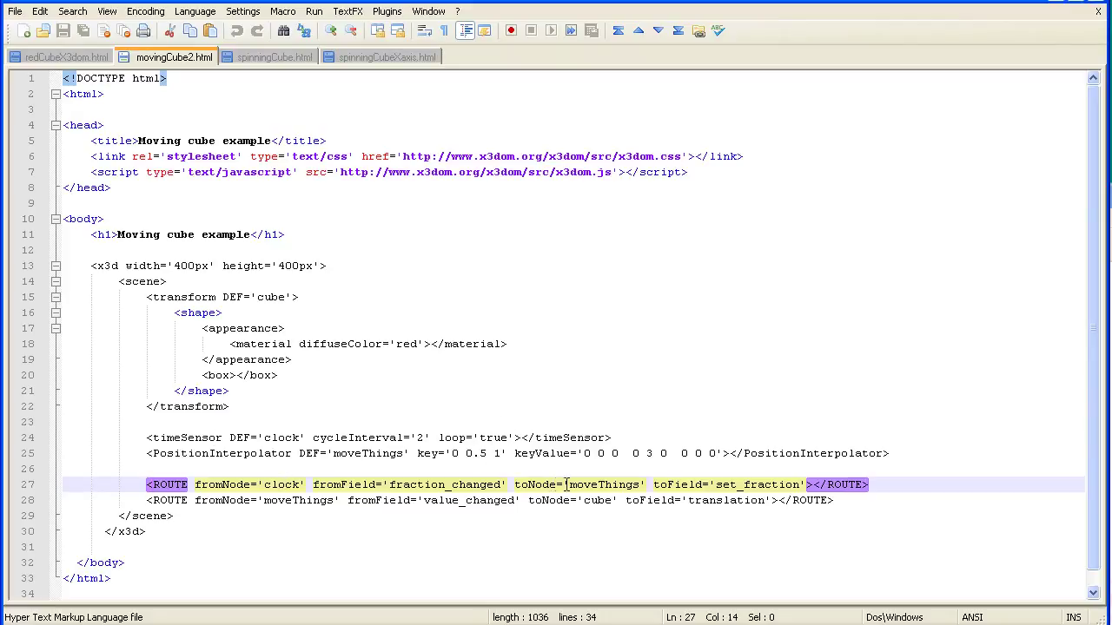
drag(570, 484, 638, 485)
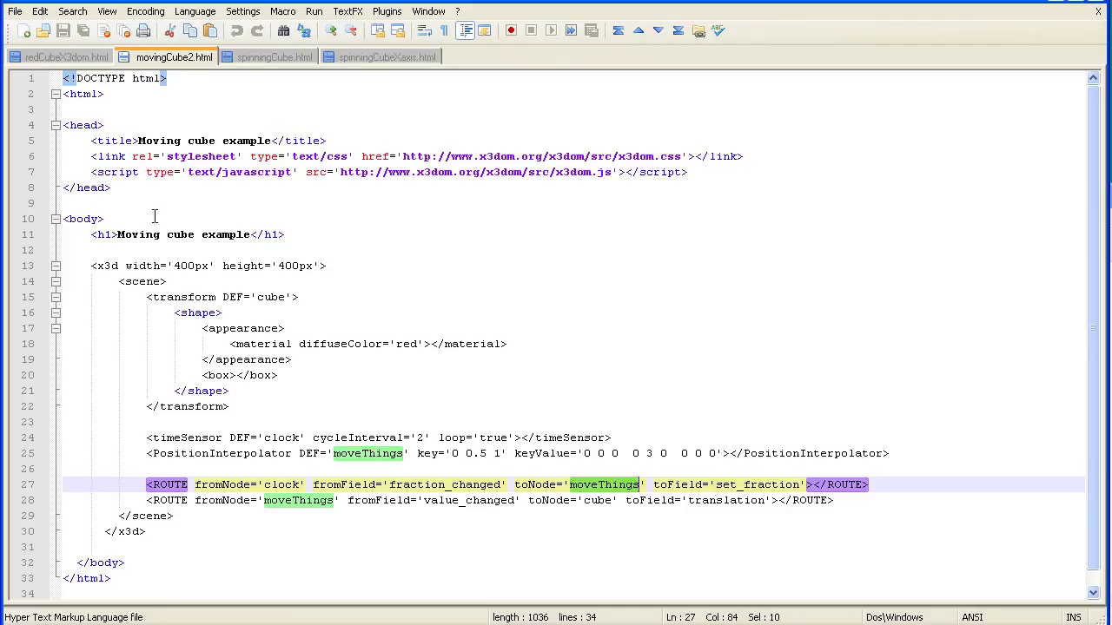
click(278, 56)
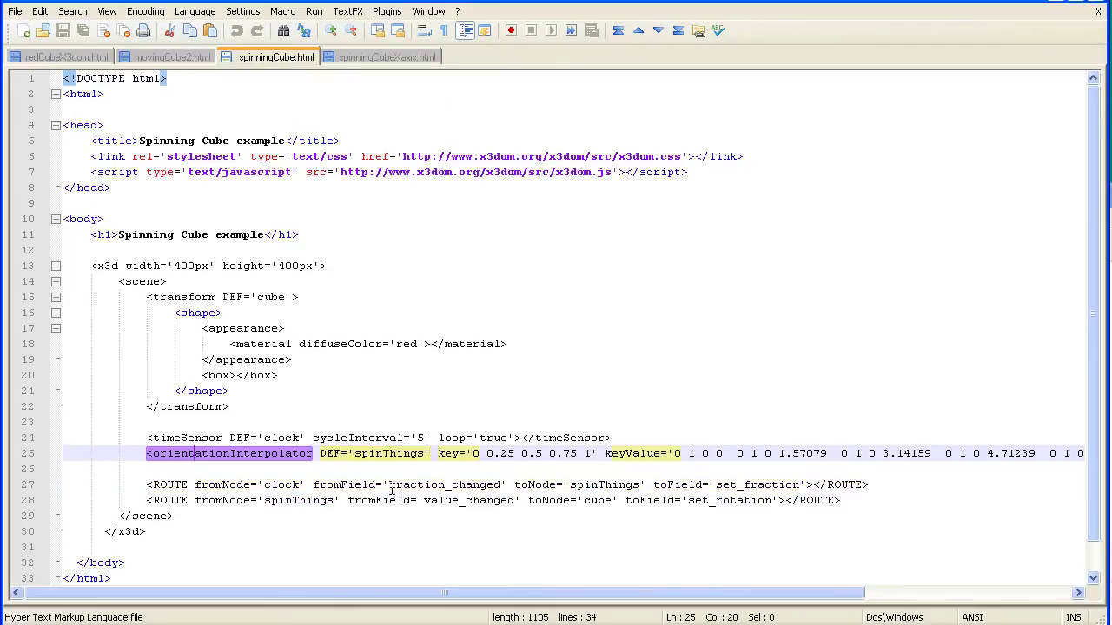
drag(568, 484, 639, 484)
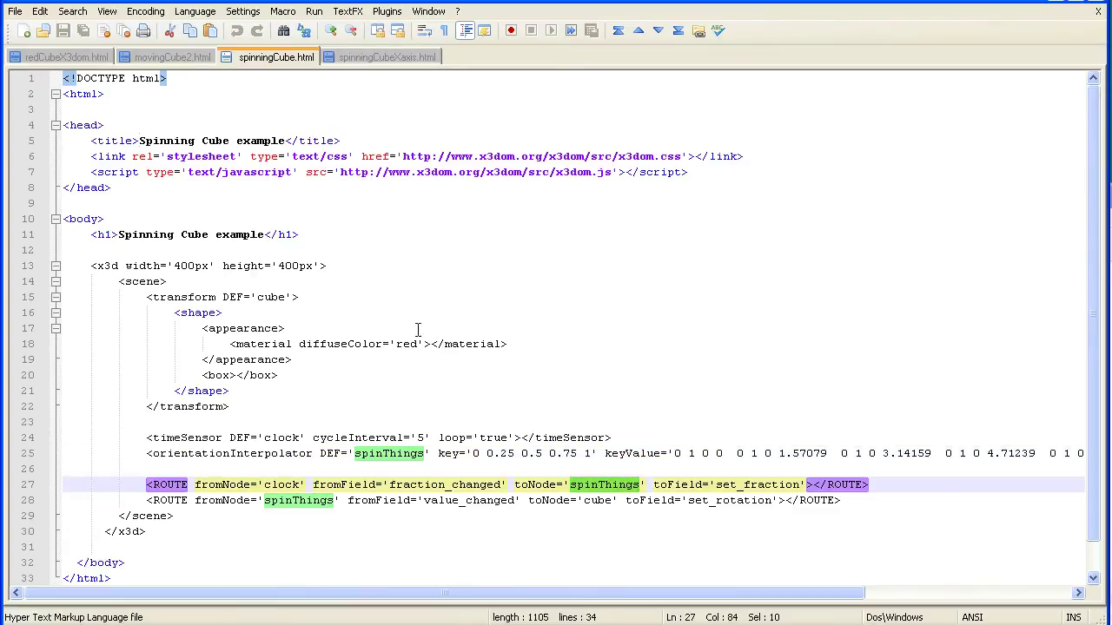
Compare the second ROUTE lines: moveThings to the cube's translation versus set_rotation.
click(173, 57)
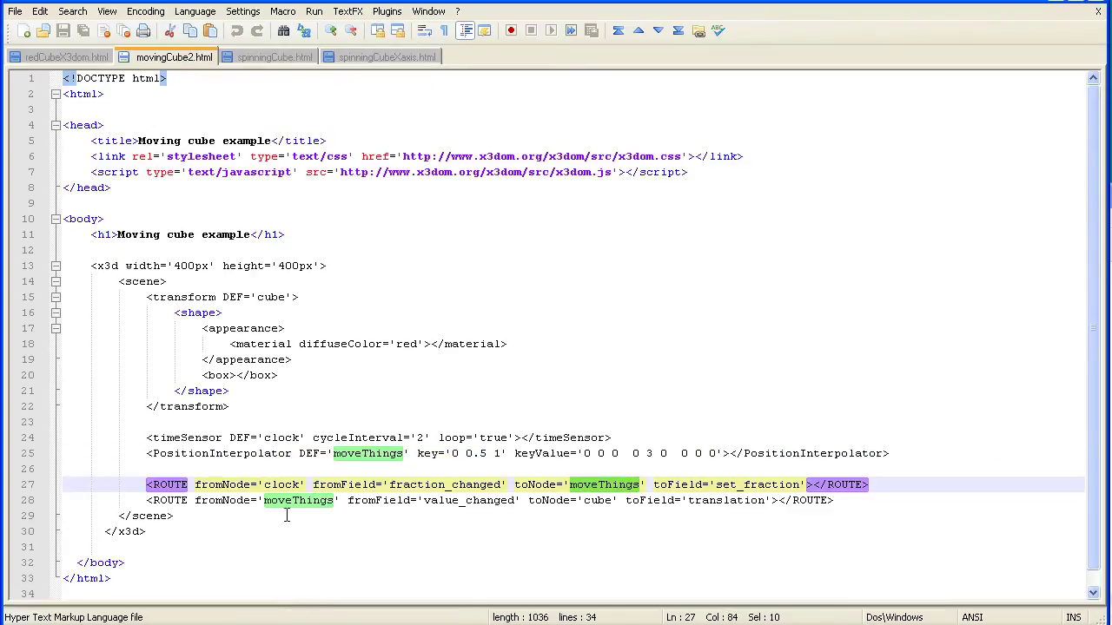
click(214, 503)
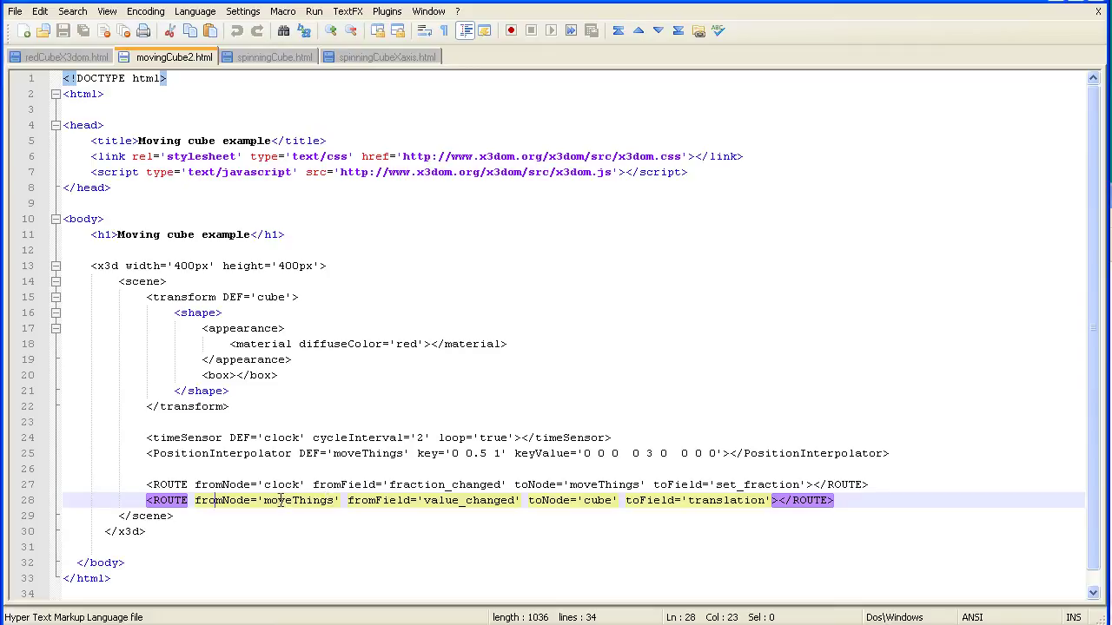
drag(264, 502, 333, 507)
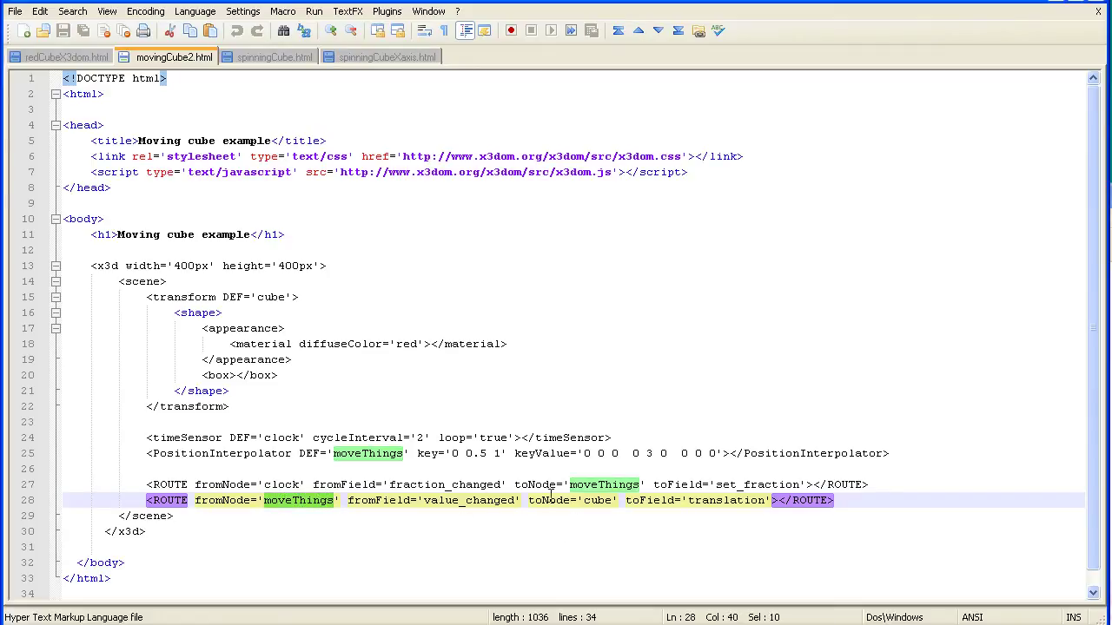
drag(584, 502, 612, 502)
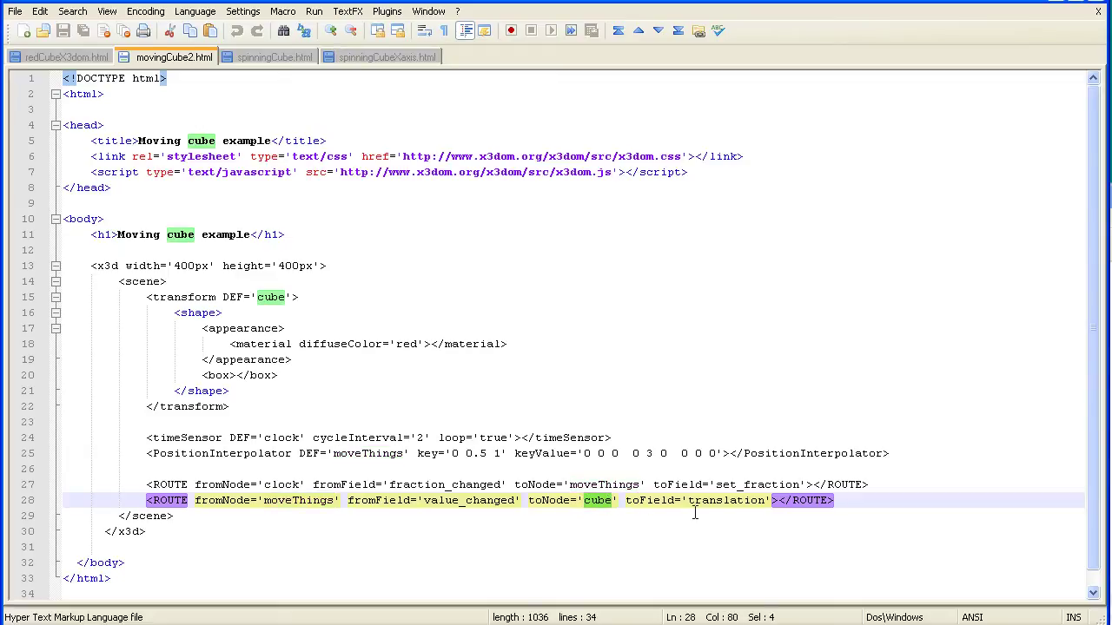
drag(688, 502, 764, 504)
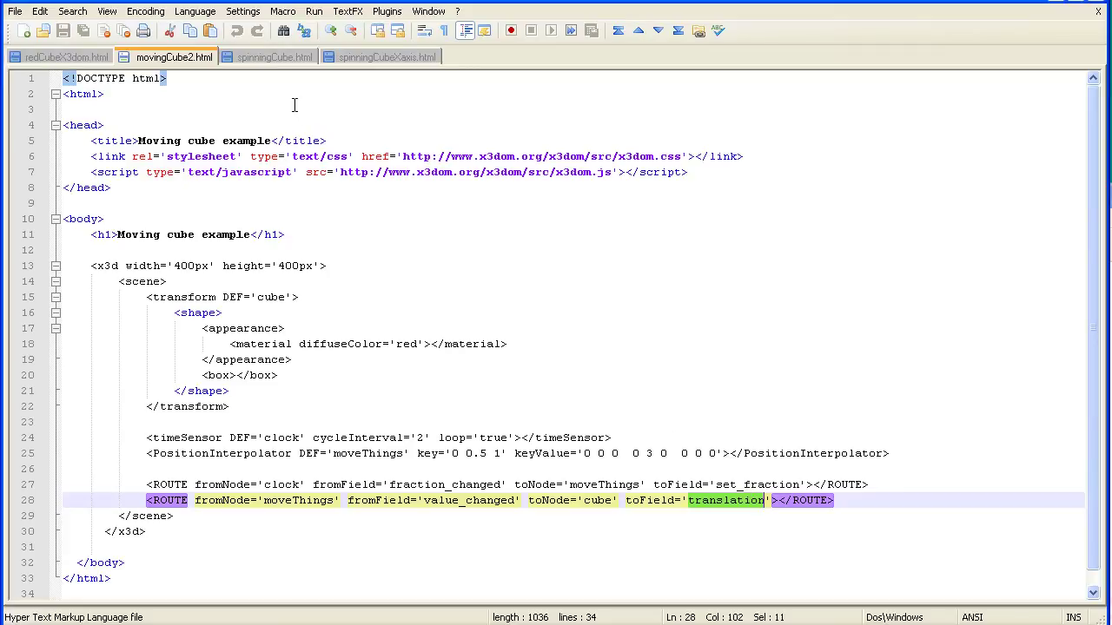
click(267, 57)
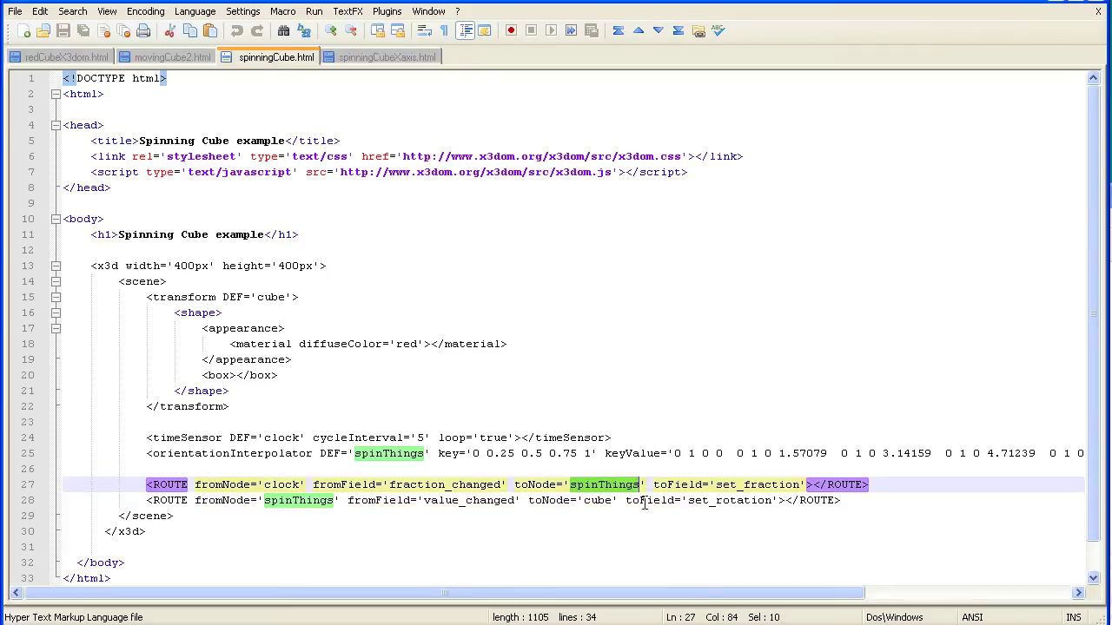
drag(689, 501, 772, 501)
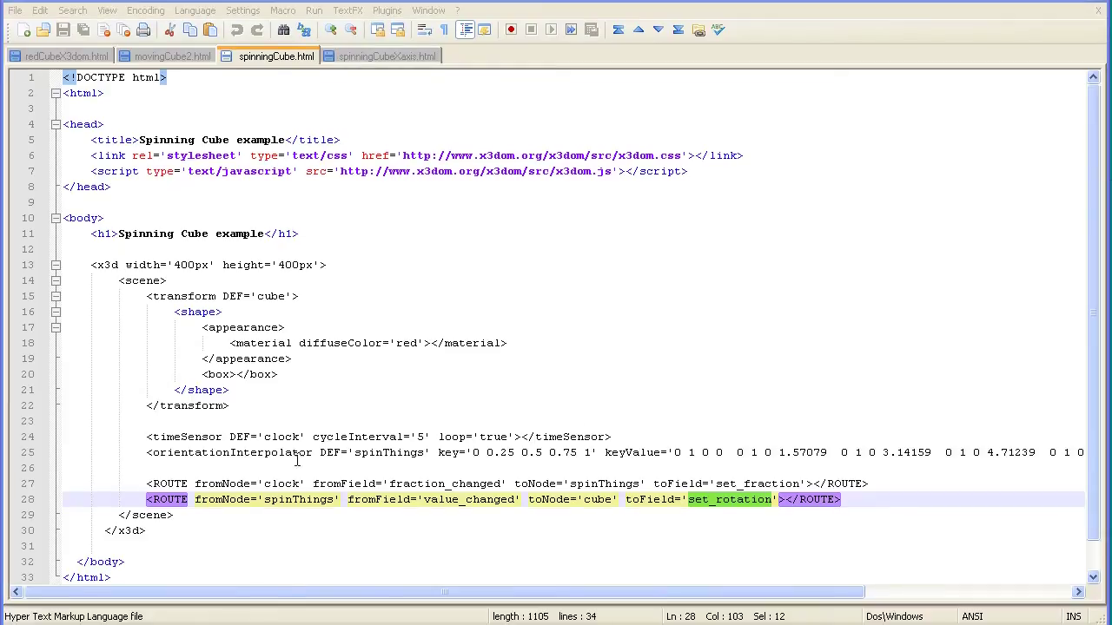
drag(150, 454, 311, 453)
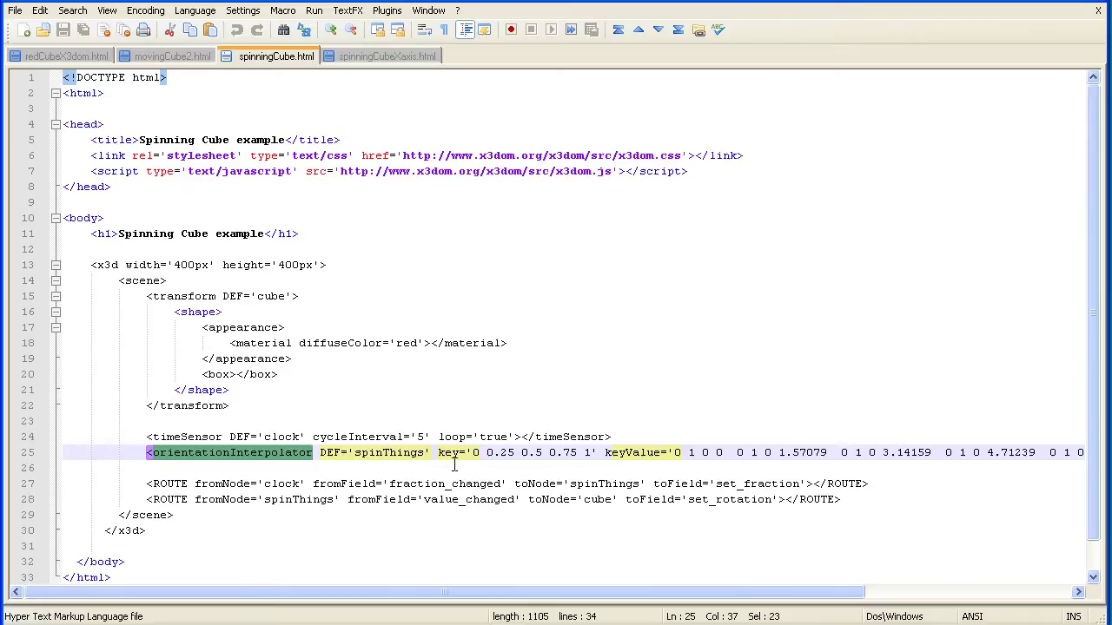
drag(437, 453, 598, 453)
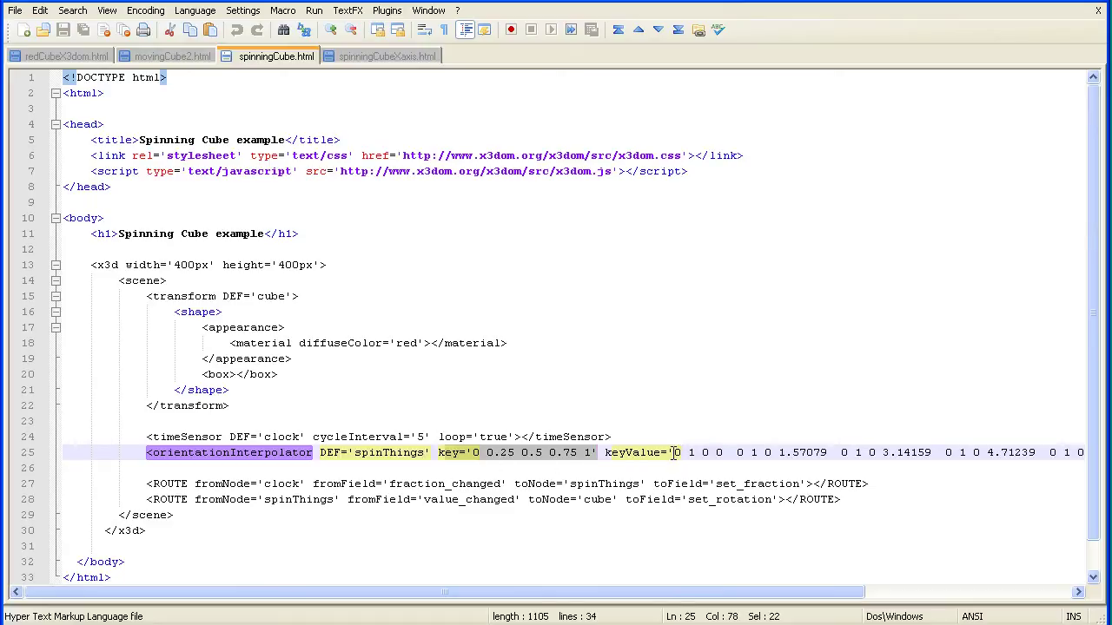
drag(674, 452, 722, 452)
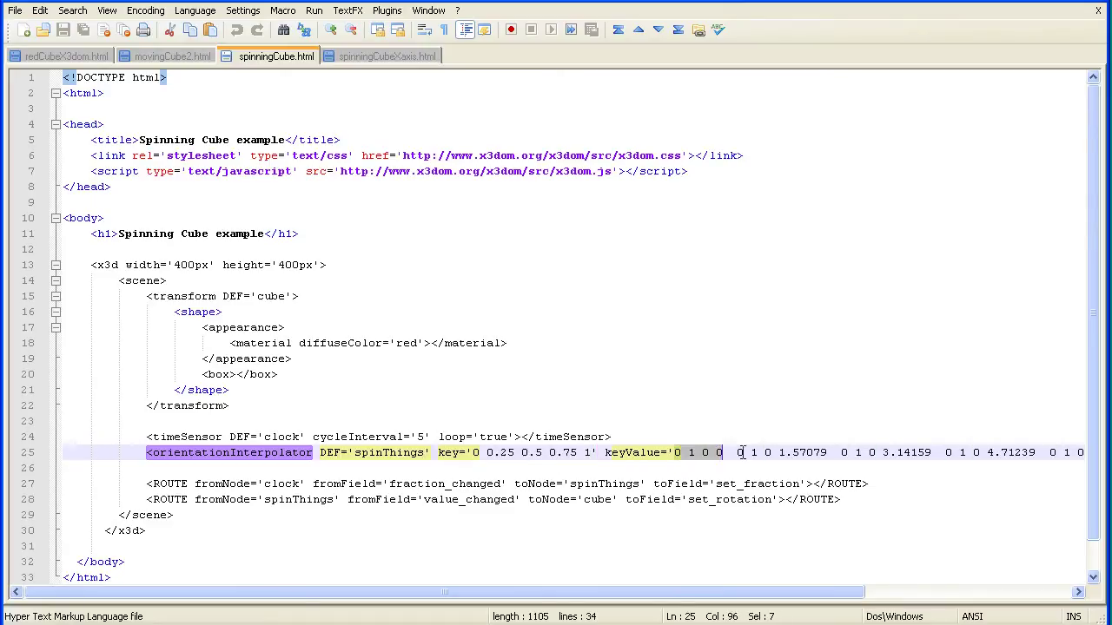
click(674, 453)
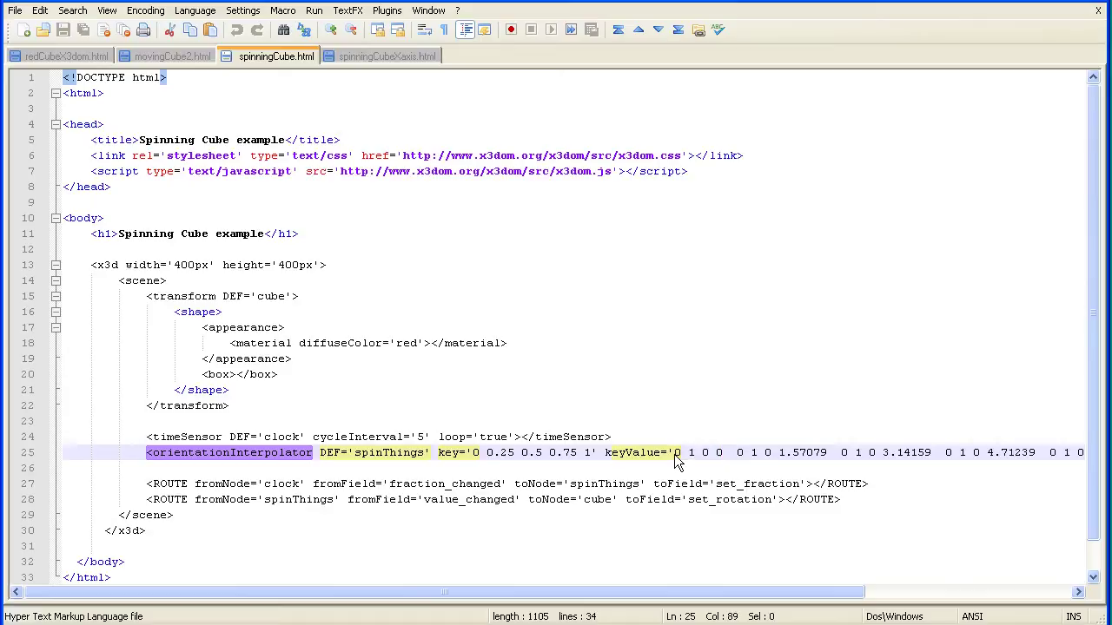
drag(674, 453, 711, 453)
click(719, 453)
double_click(720, 453)
click(718, 453)
drag(882, 452, 932, 454)
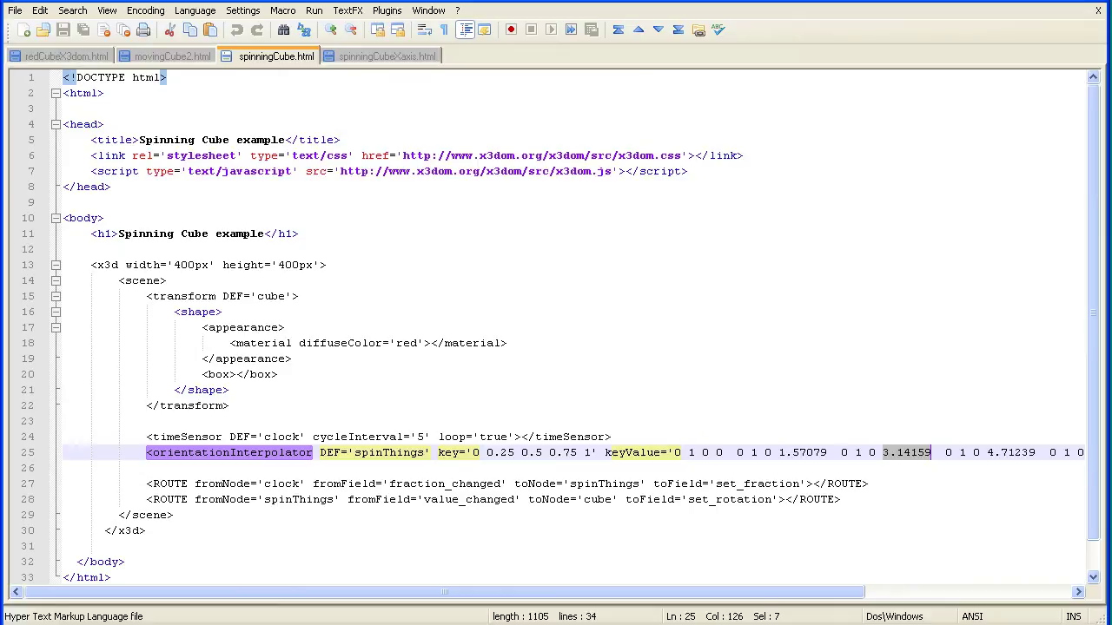
drag(674, 452, 709, 454)
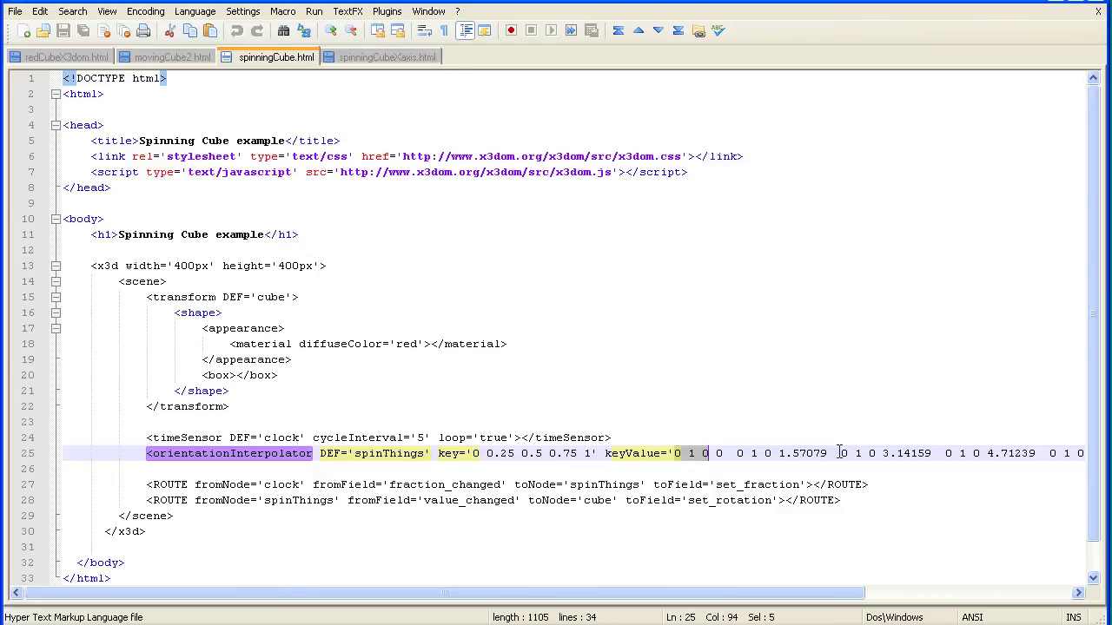
drag(840, 452, 874, 453)
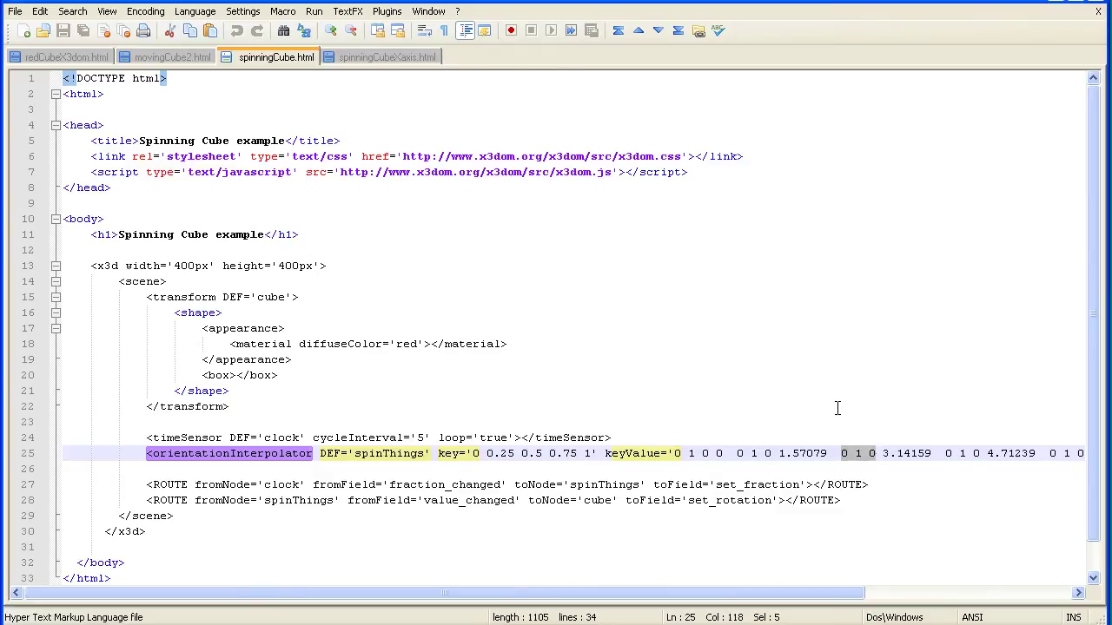
drag(674, 453, 707, 452)
In spinningCubeXaxis.html, highlight the 1 0 0 axis values in keyValue.
click(387, 57)
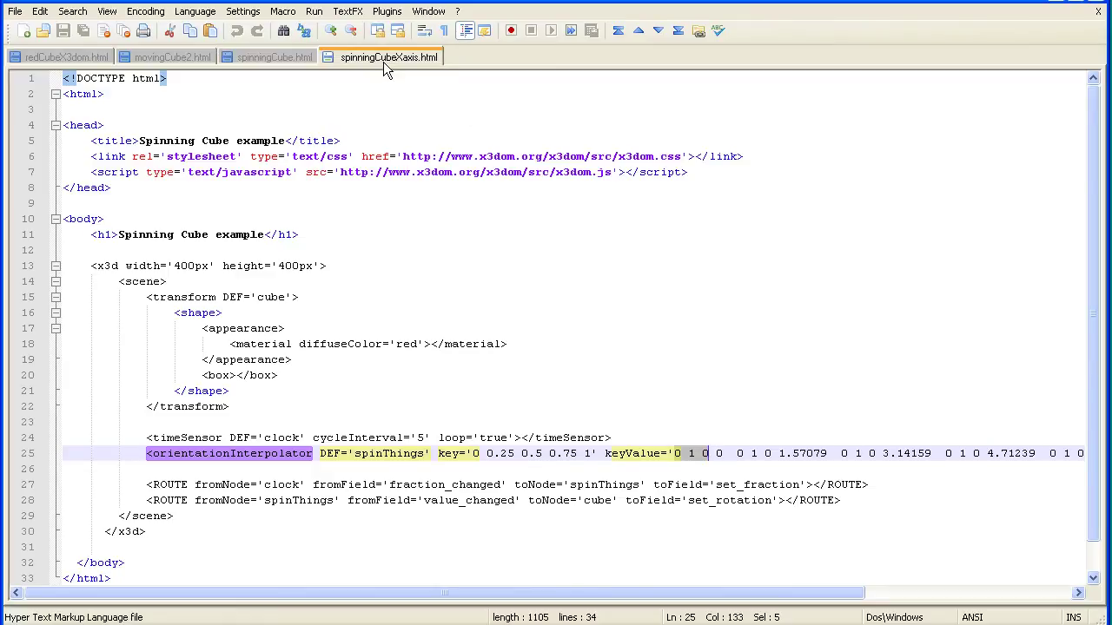
drag(675, 453, 707, 453)
drag(842, 453, 875, 453)
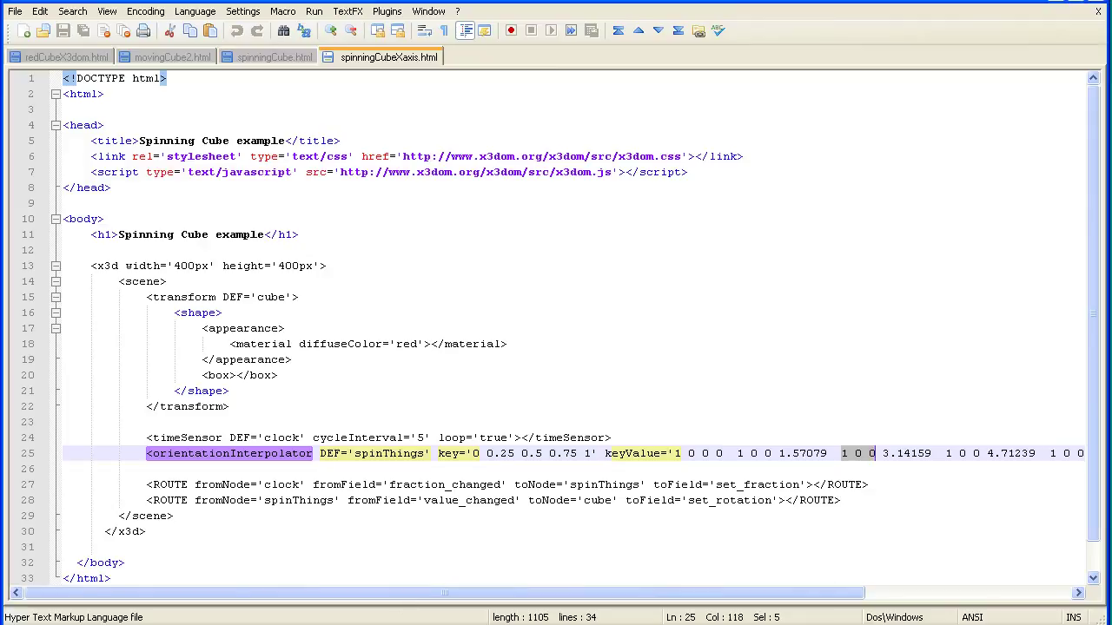
Preview the cube spinning around the X axis in Chrome, then return to the source.
key(alt+Tab)
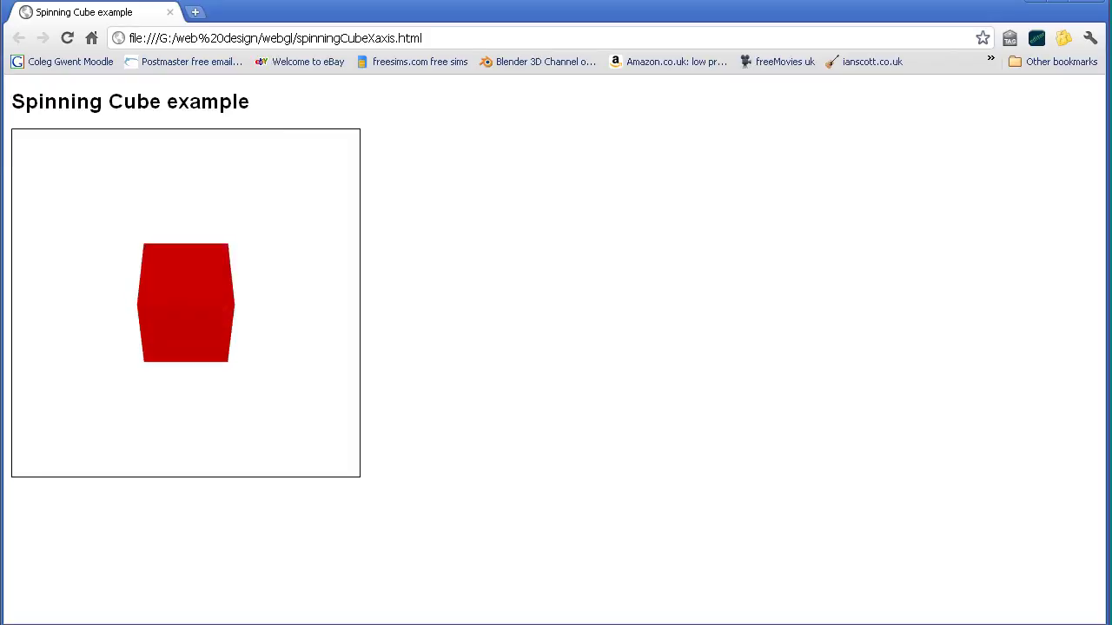
key(alt+Tab)
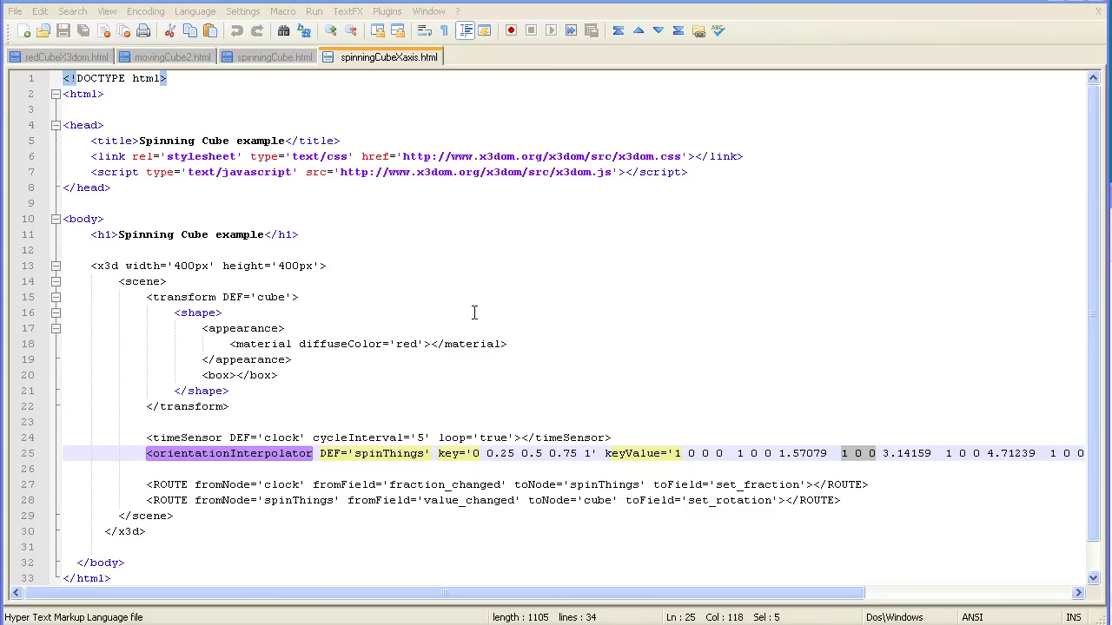
Highlight the x3d tag on line 13, then move to instantreality.org in Chrome.
drag(94, 266, 108, 266)
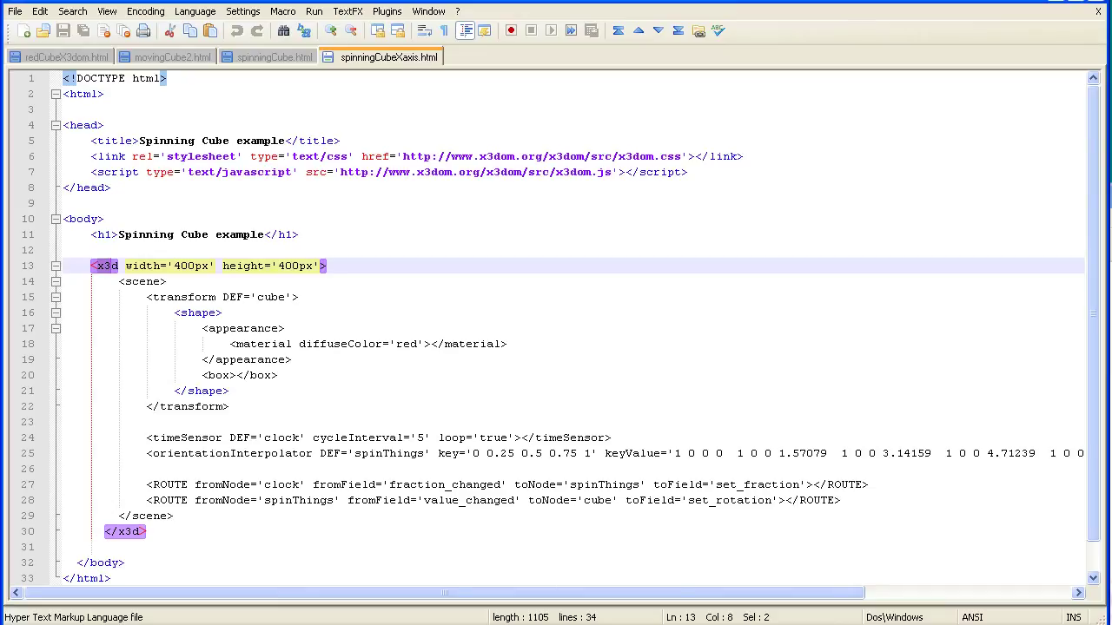
key(alt+Tab)
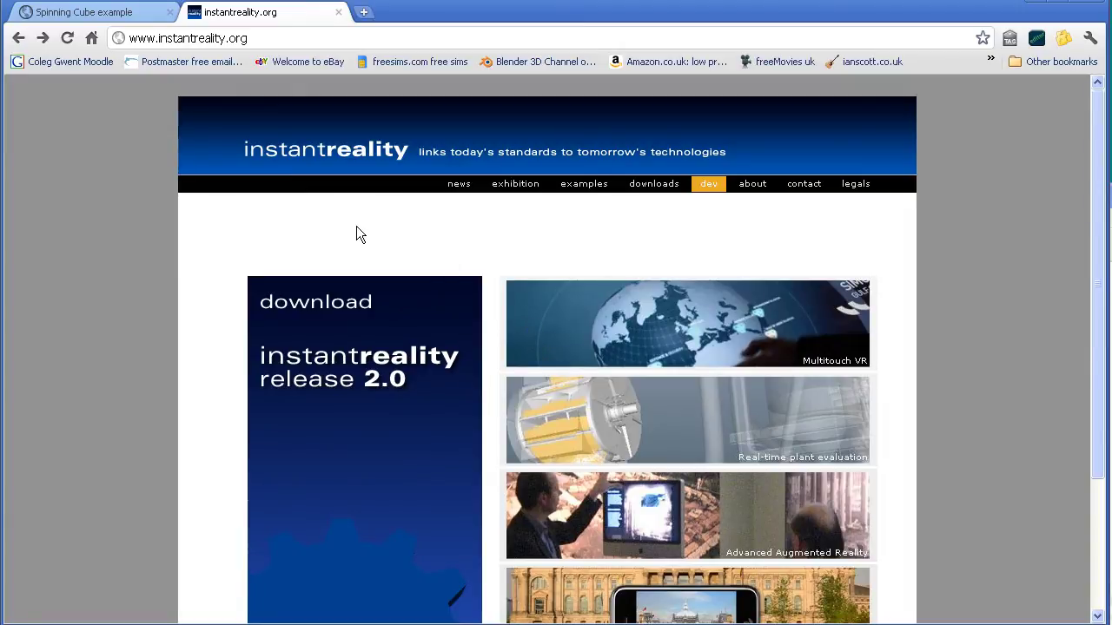
Go from doc to nodetypes to the ScalarInterpolator page and collapse its Code section.
click(710, 187)
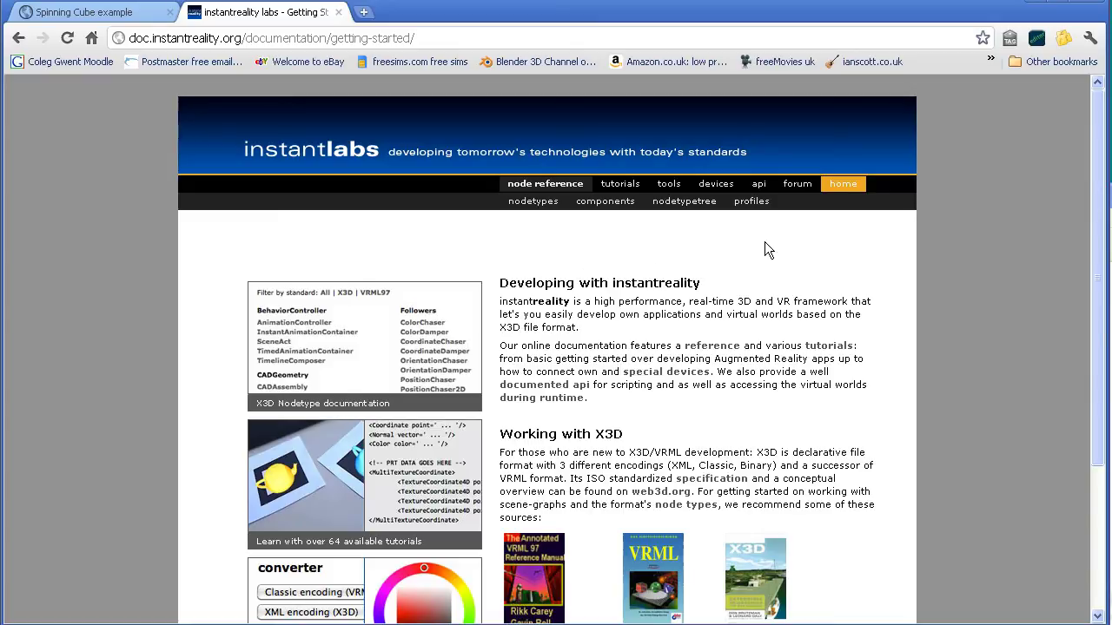
click(533, 200)
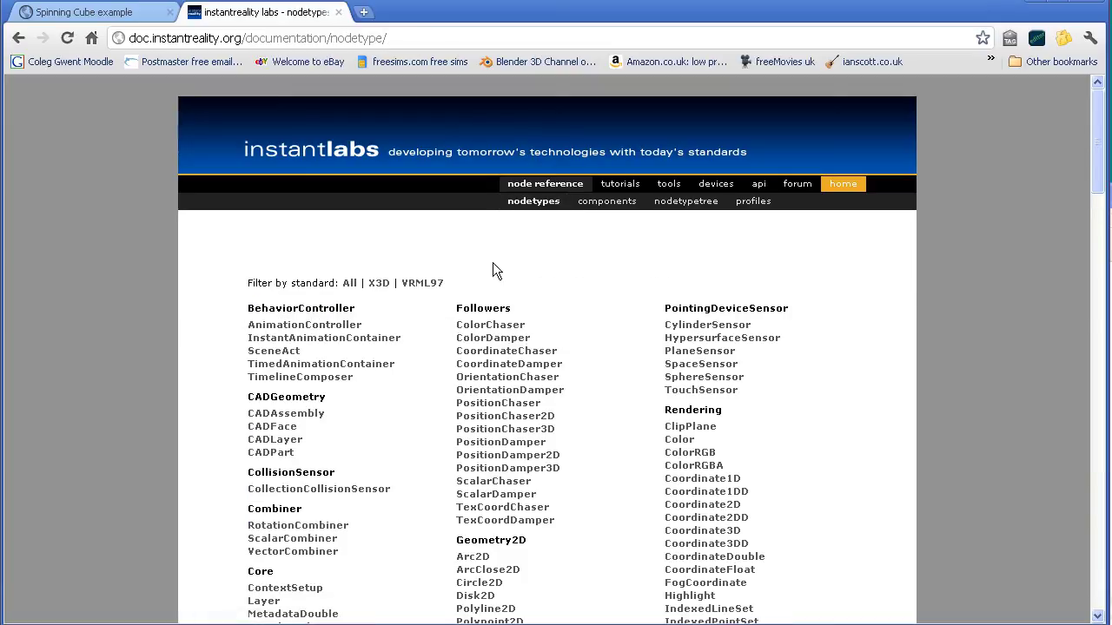
scroll(621, 319, down, 2)
scroll(621, 319, down, 2)
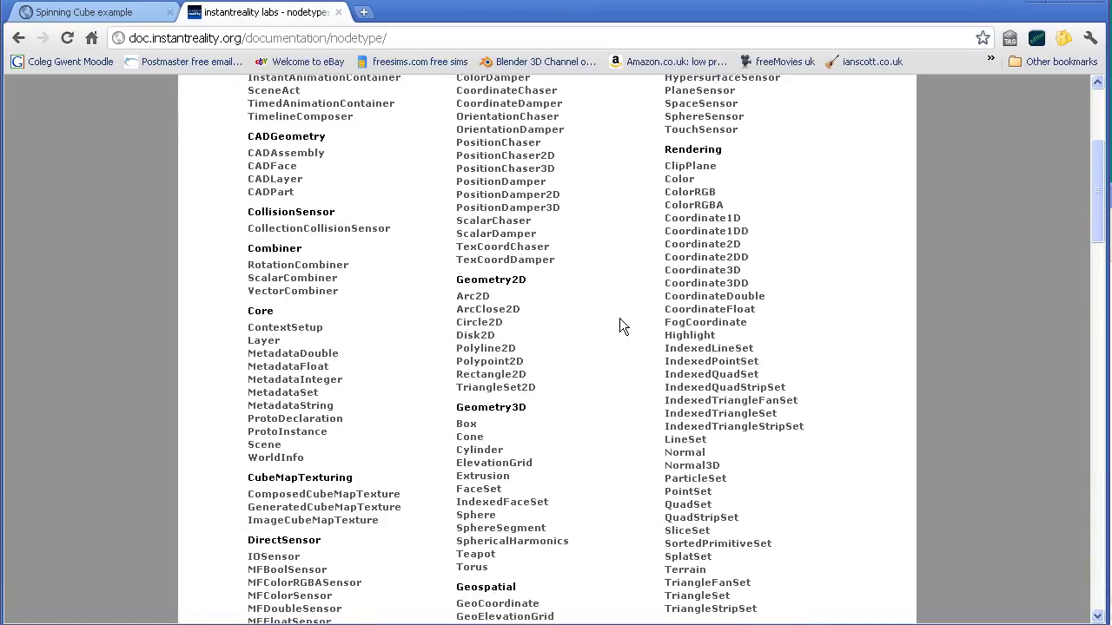
scroll(619, 318, down, 2)
scroll(619, 318, down, 3)
scroll(621, 317, down, 3)
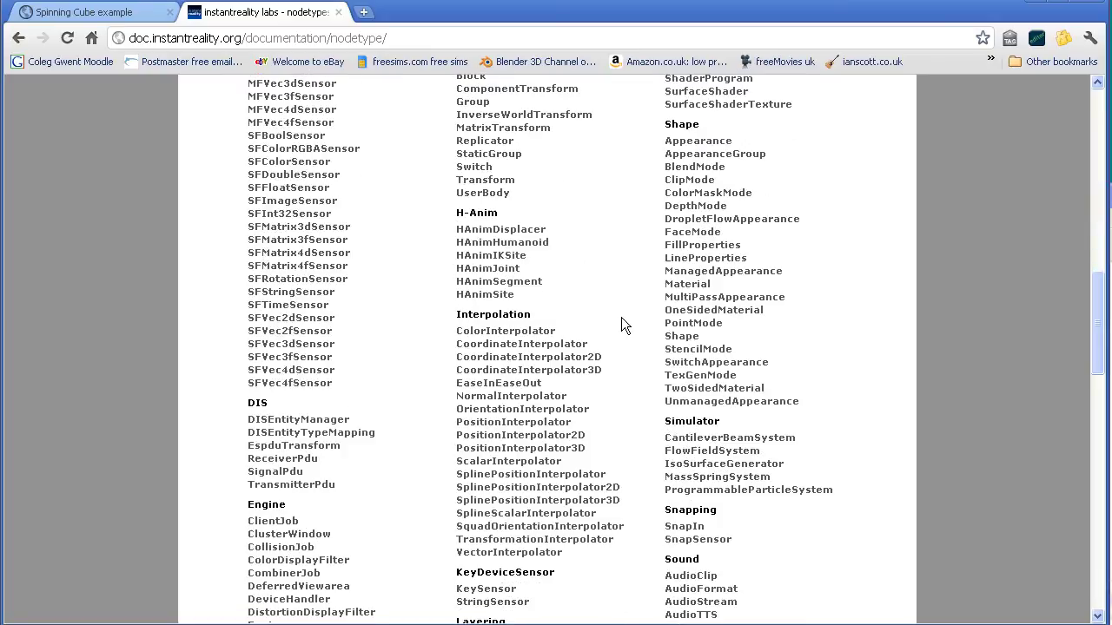
scroll(621, 317, down, 1)
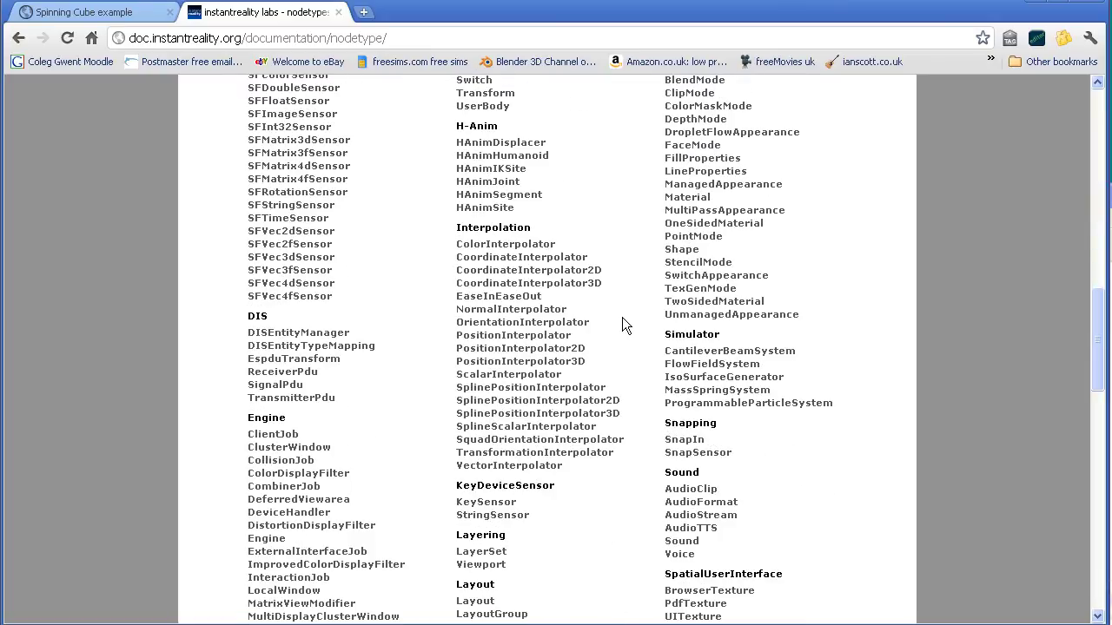
click(474, 377)
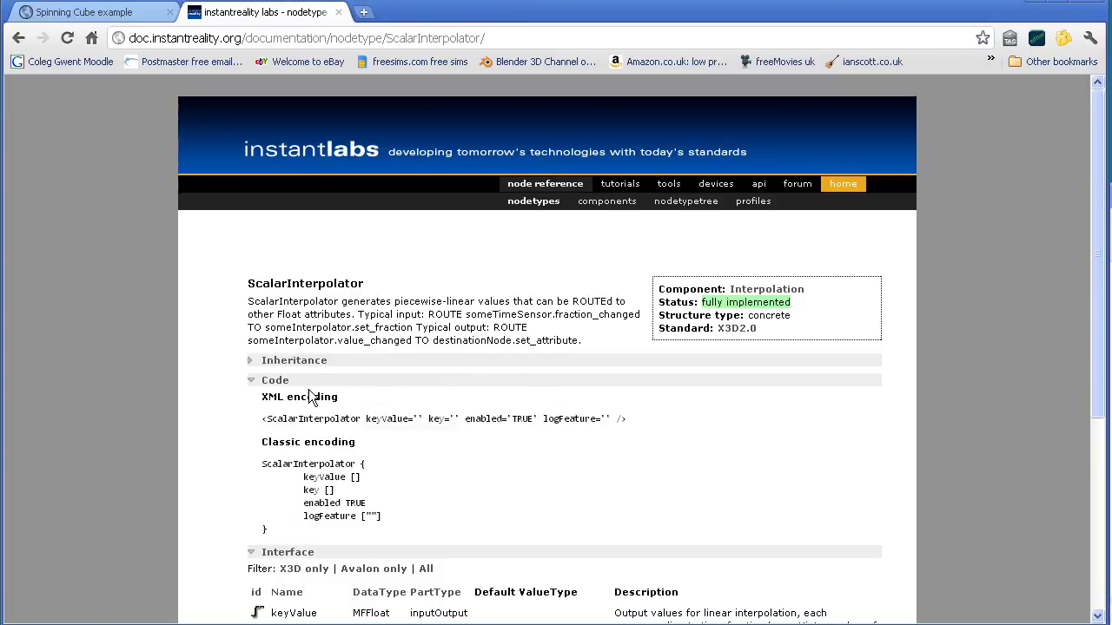
click(251, 383)
scroll(506, 395, down, 2)
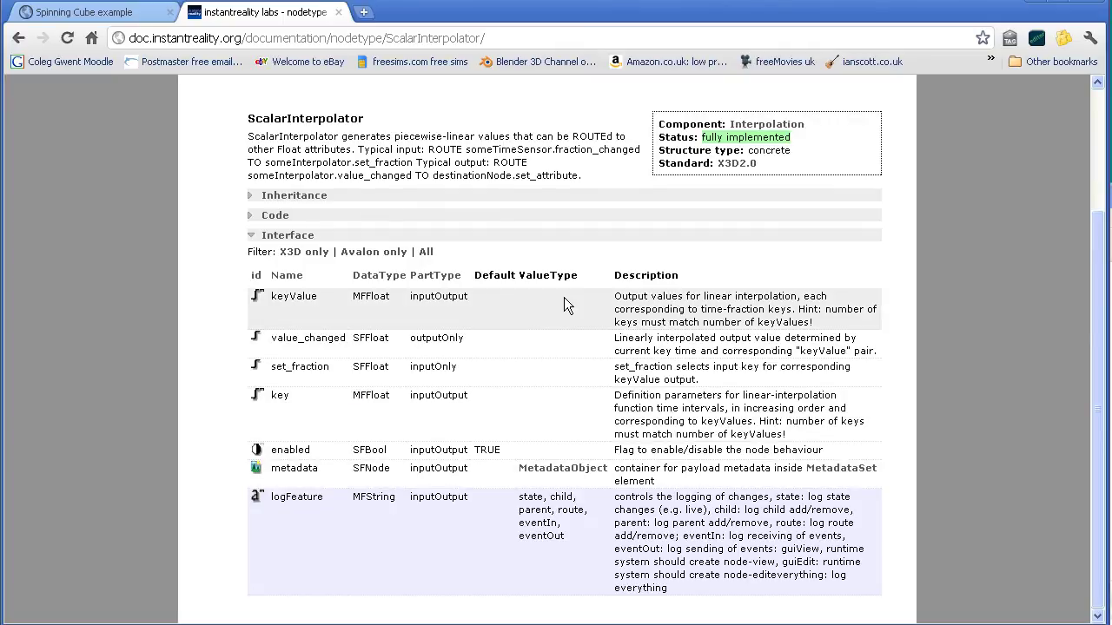
scroll(592, 237, up, 2)
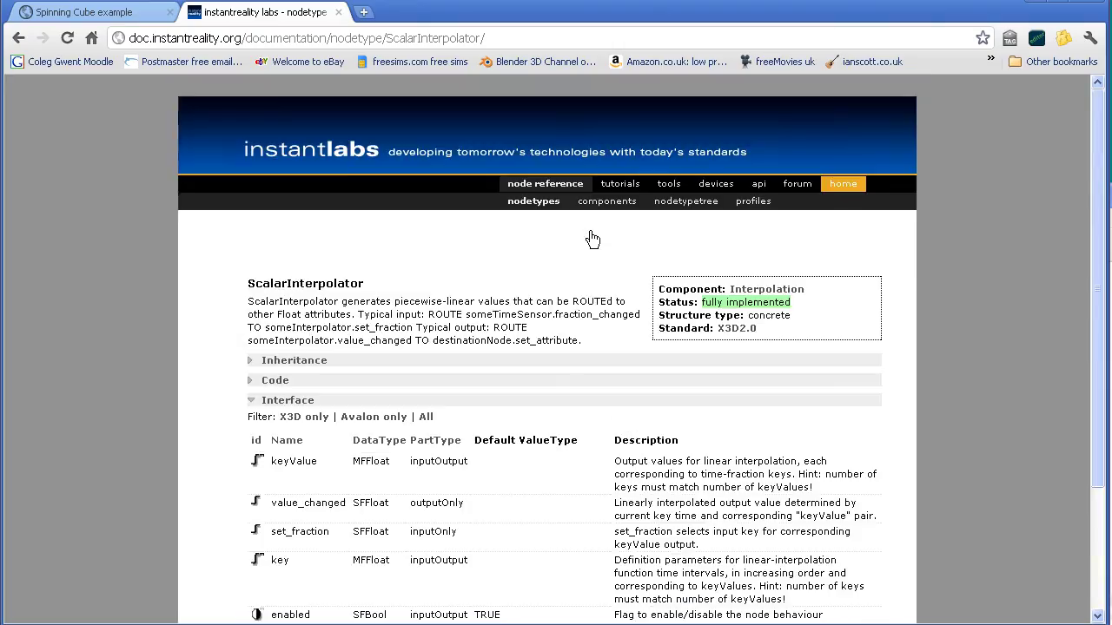